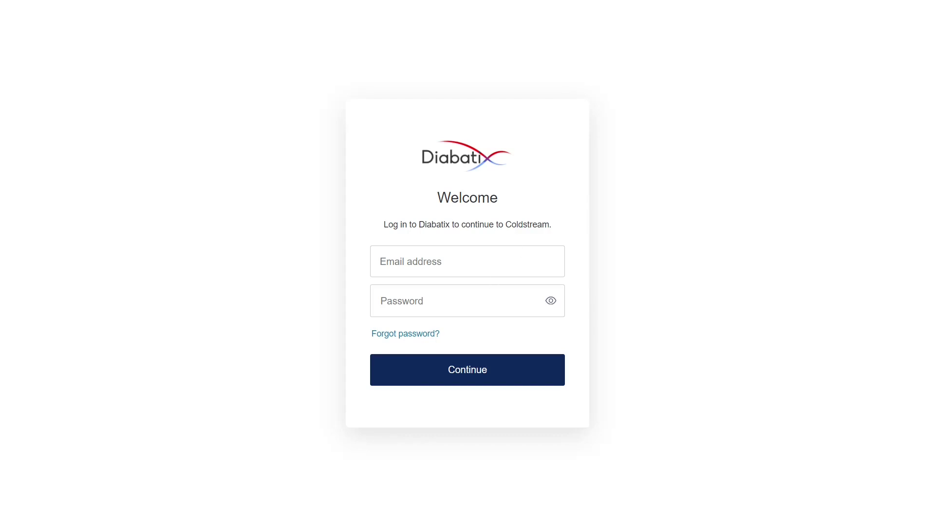
- Log in to ColdStream with the demo account's e-mail address and password
click(493, 275)
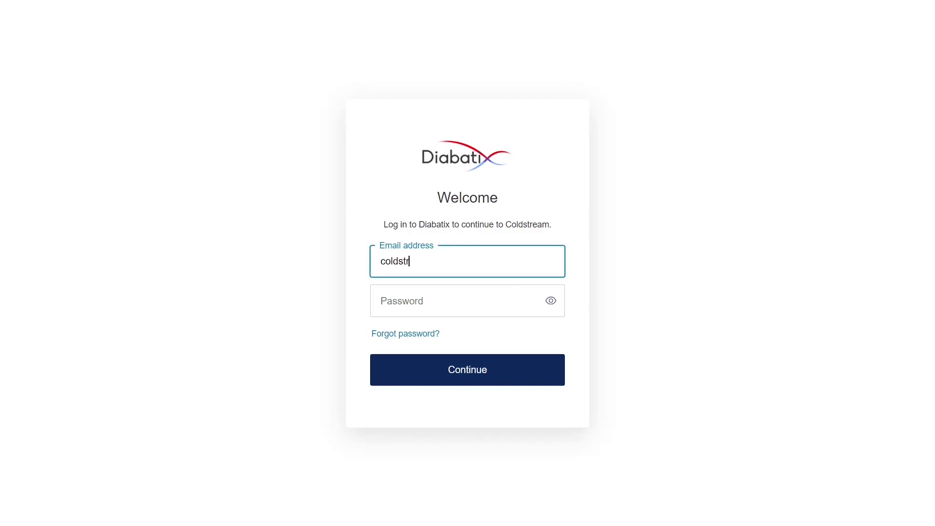
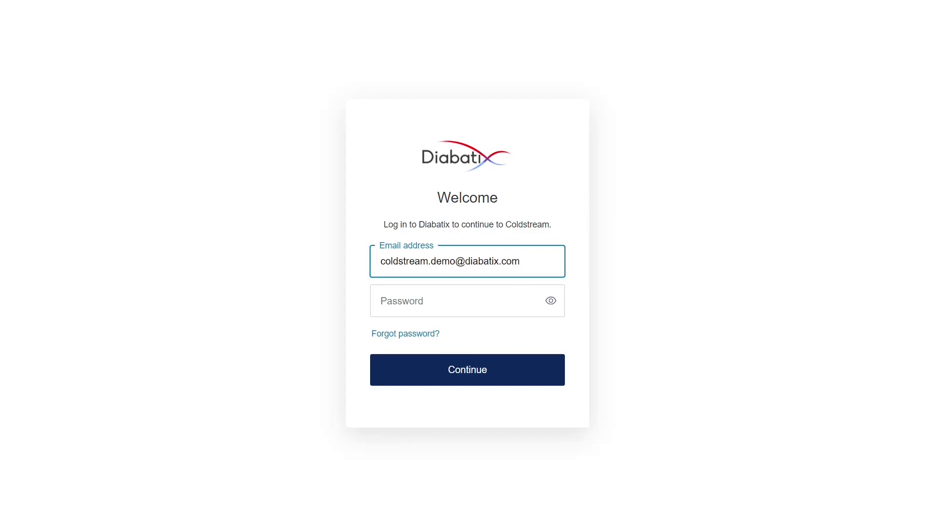
click(458, 300)
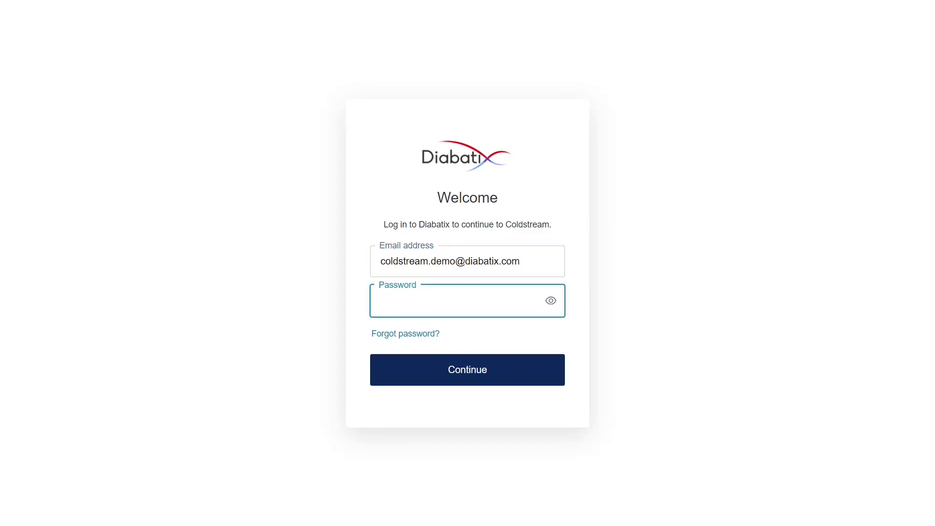
key(ctrl+v)
click(482, 384)
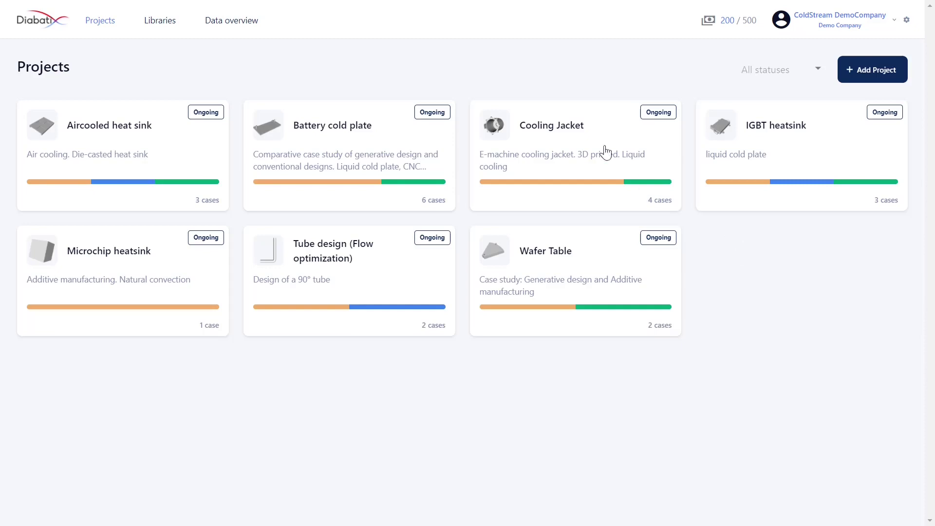
- In the Cooling Jacket project, start a new case named 'Test case' and open its case type list
click(580, 142)
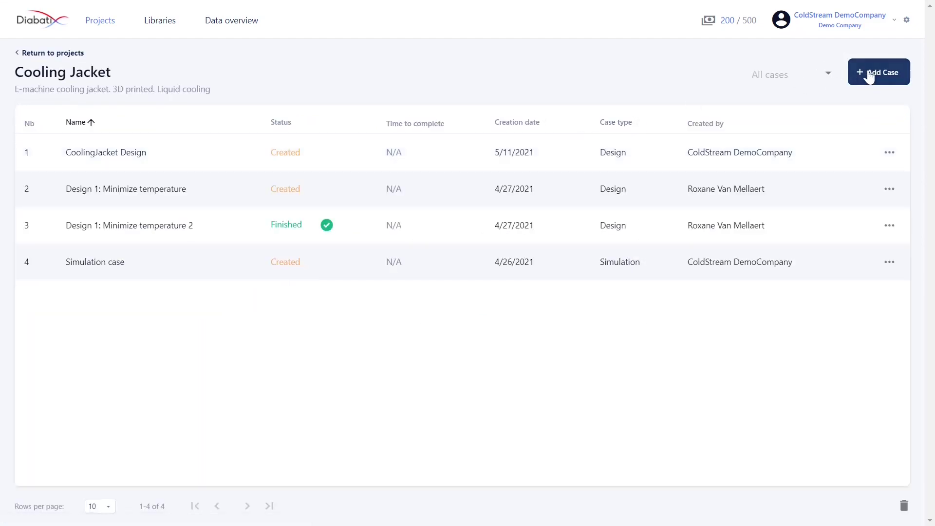
click(869, 76)
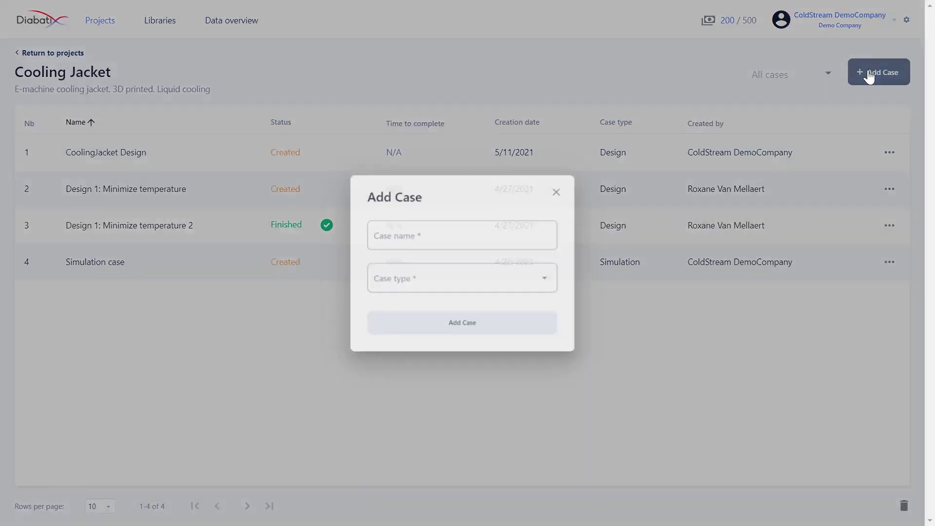
click(497, 219)
text(Test case)
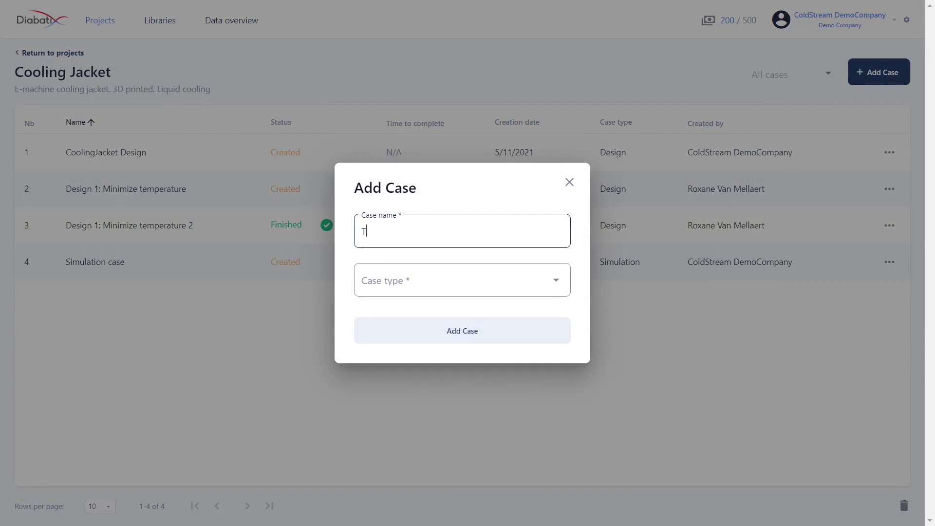
click(507, 287)
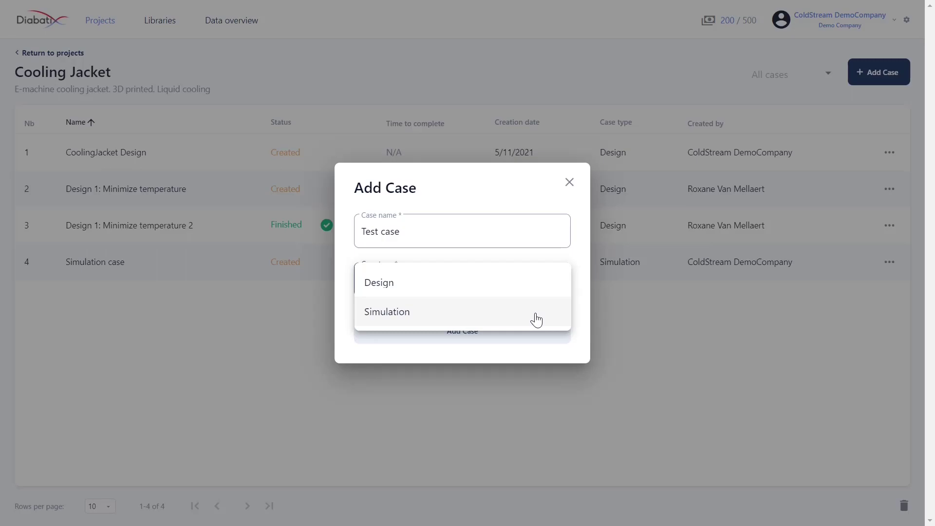
- Create Test case as a Simulation case and start its setup
click(536, 319)
click(532, 335)
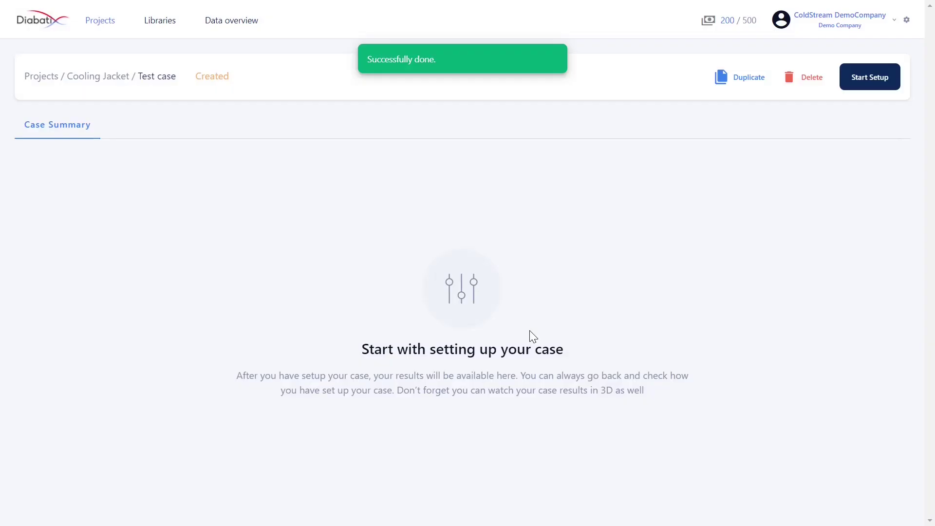
click(871, 82)
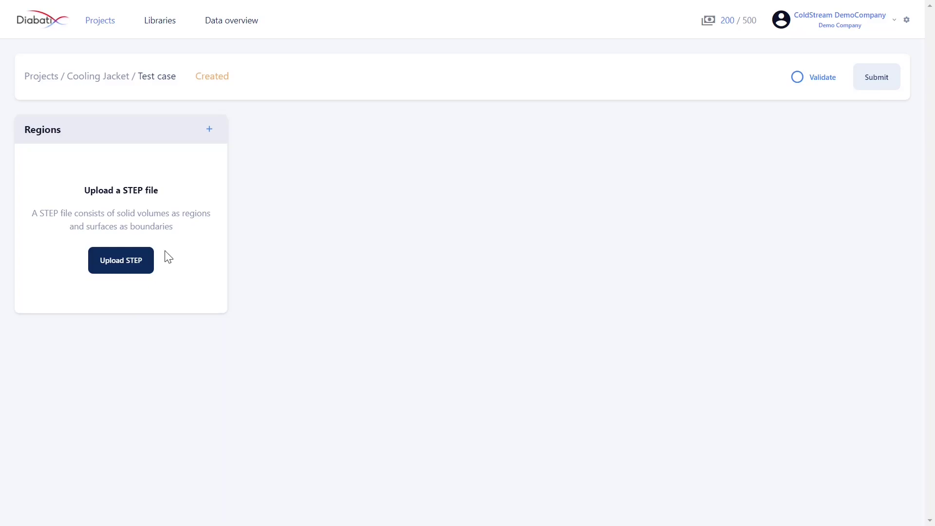
- Populate the case from the STEP file 'geometry and design input.stp'
click(120, 265)
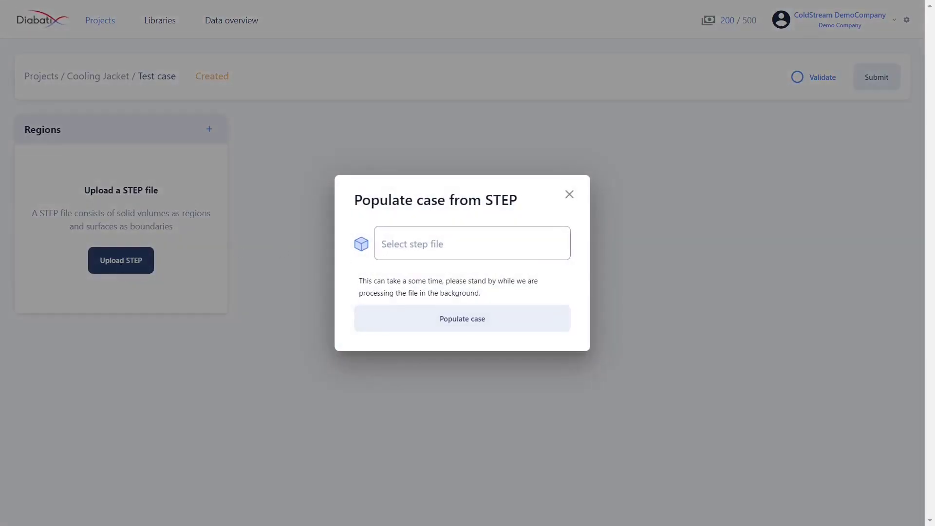
click(423, 247)
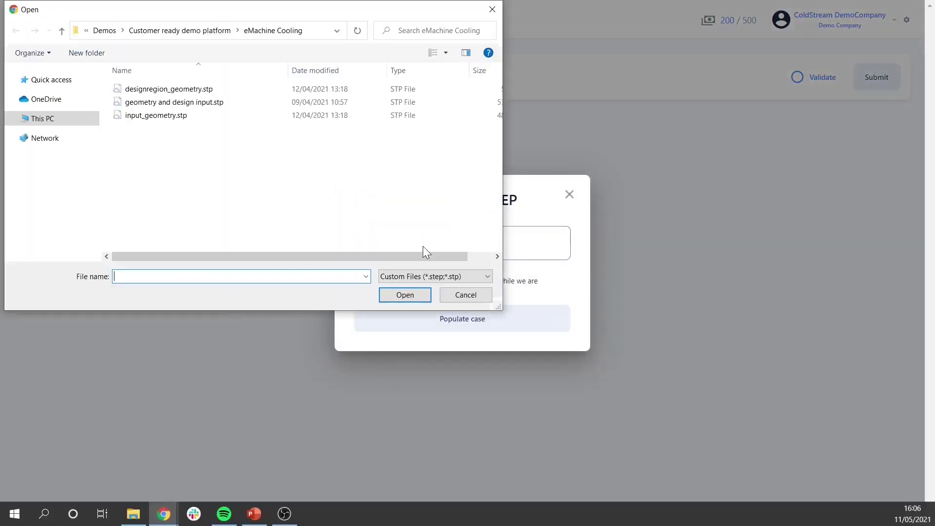
click(180, 103)
click(409, 298)
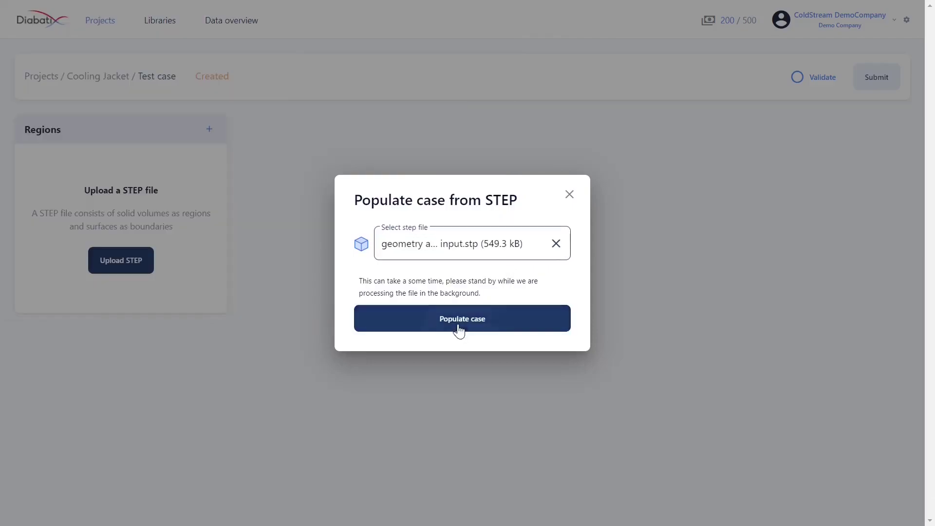
click(456, 323)
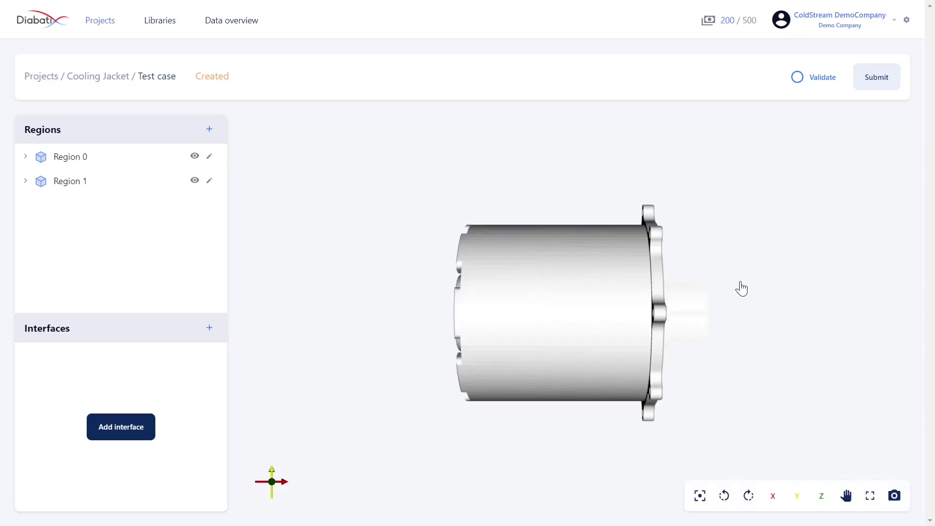
- Rotate the imported cooling jacket and expand Region 0 and Region 1 to inspect their contents
drag(699, 305, 576, 317)
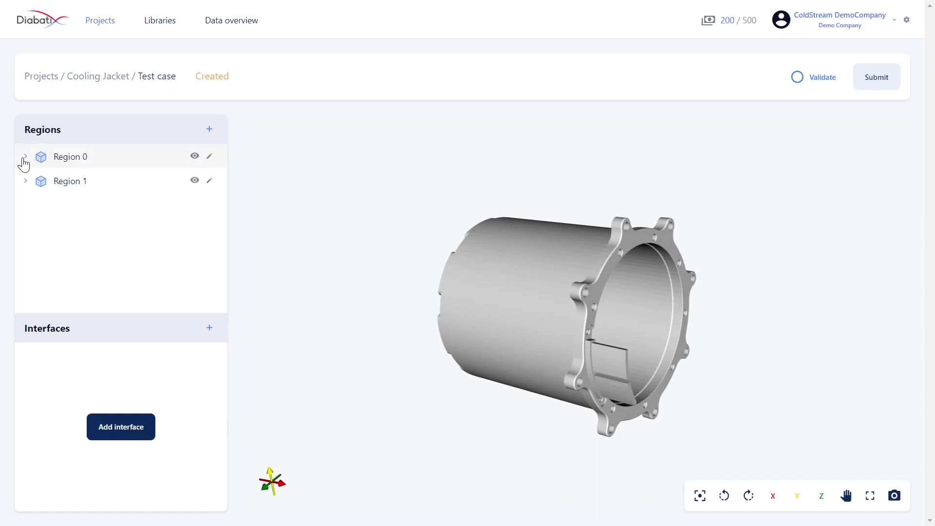
click(25, 156)
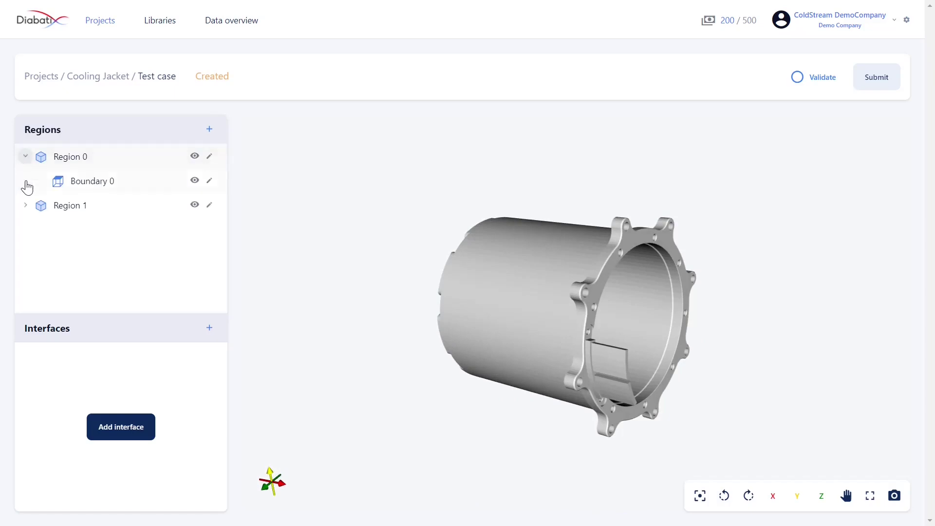
click(29, 205)
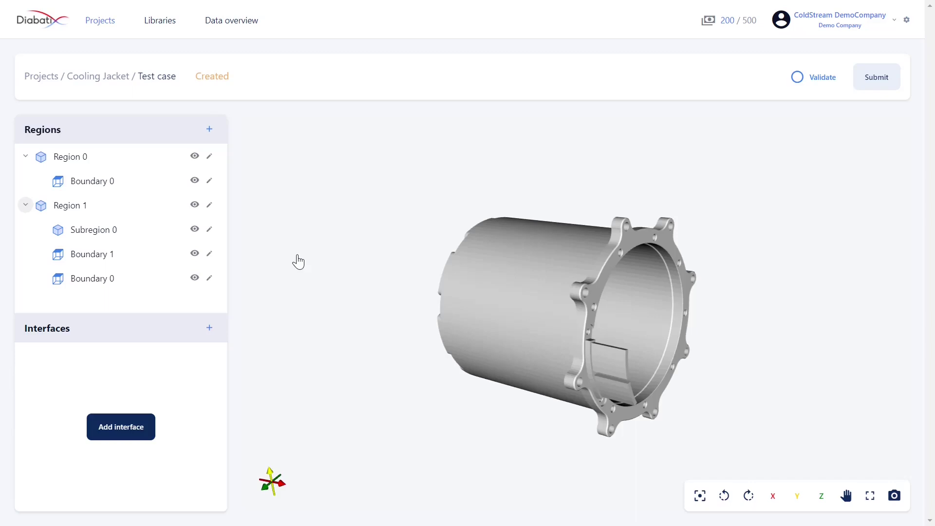
drag(298, 262, 557, 337)
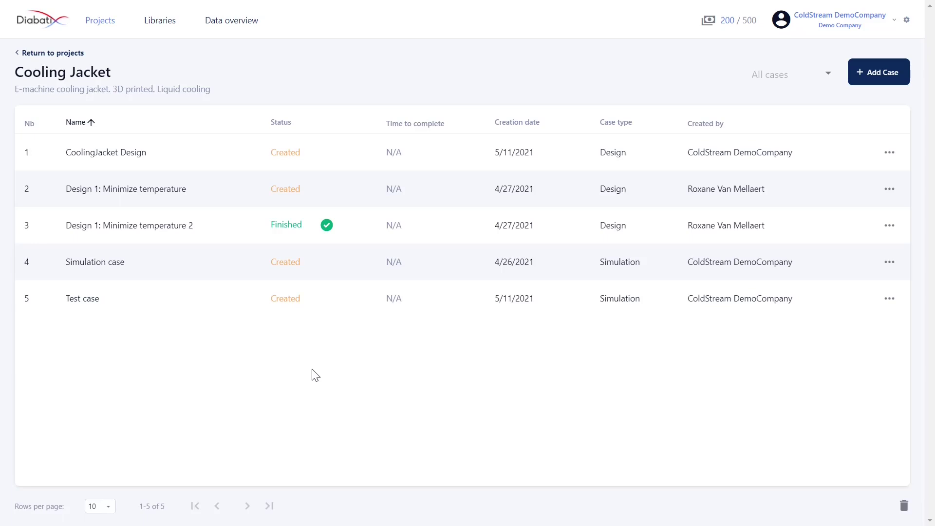
click(224, 237)
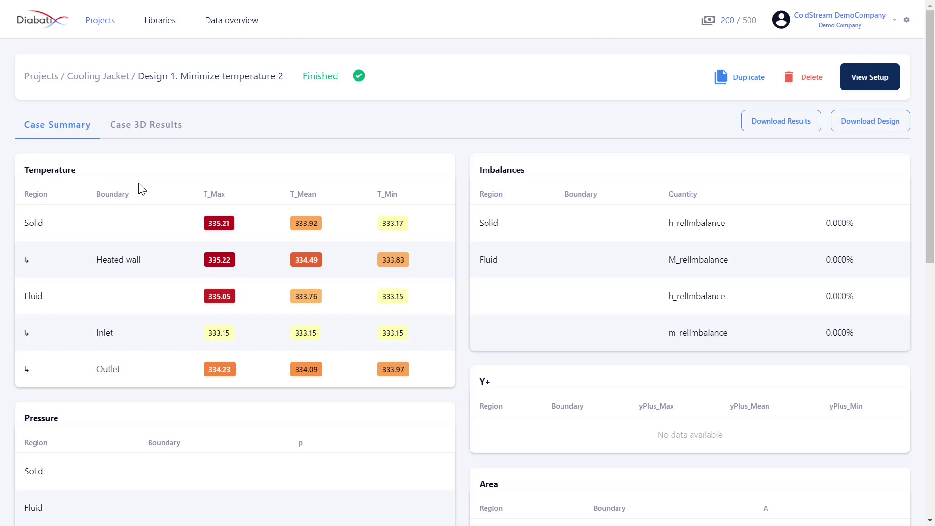
scroll(570, 223, down, 7)
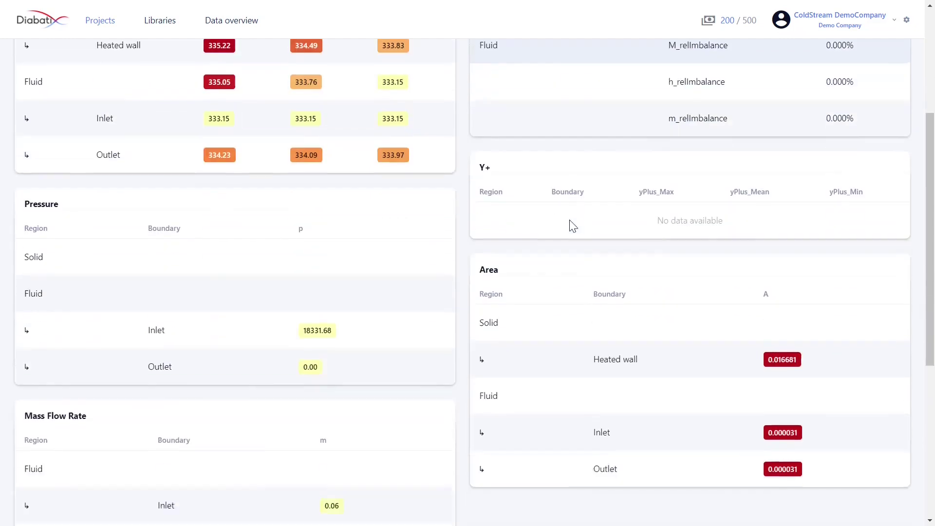
scroll(571, 223, up, 7)
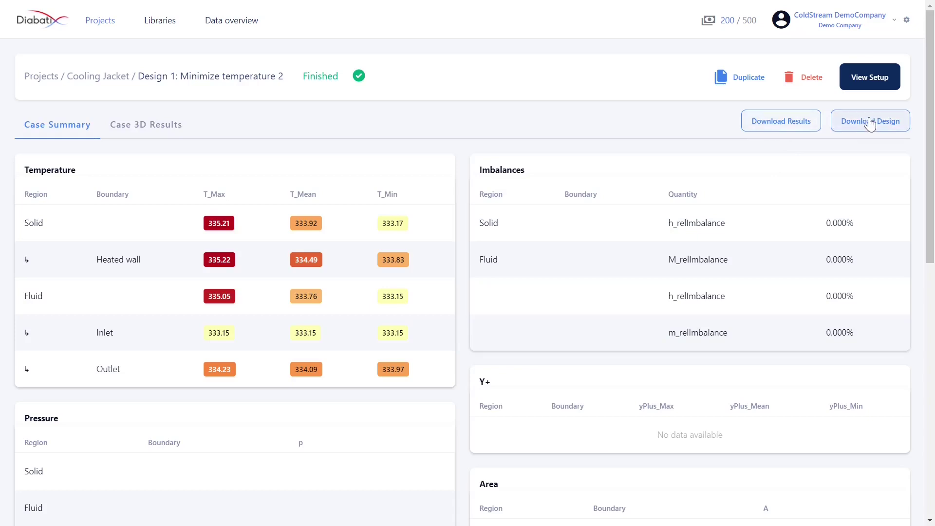
- Show the case's 3D results and expand the Solid and Fluid groups in the model tree
click(146, 125)
drag(517, 359, 623, 331)
click(26, 164)
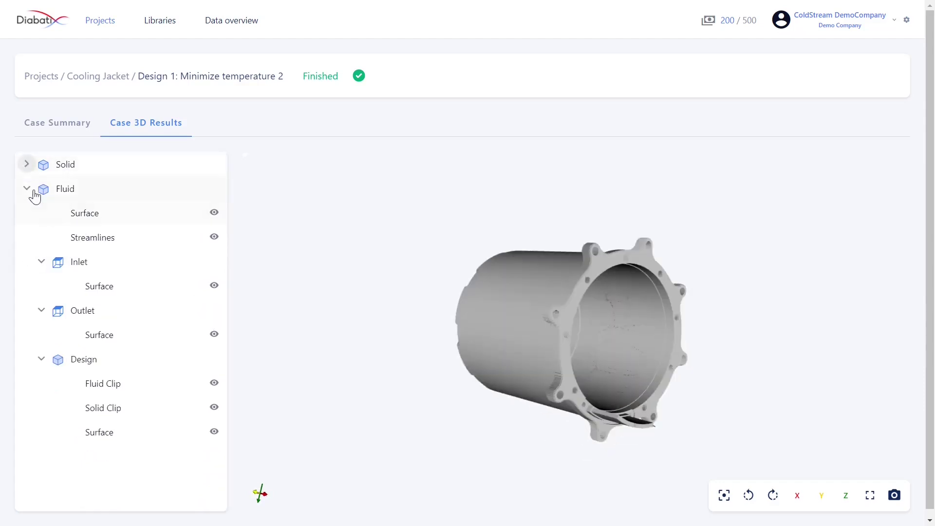
click(27, 189)
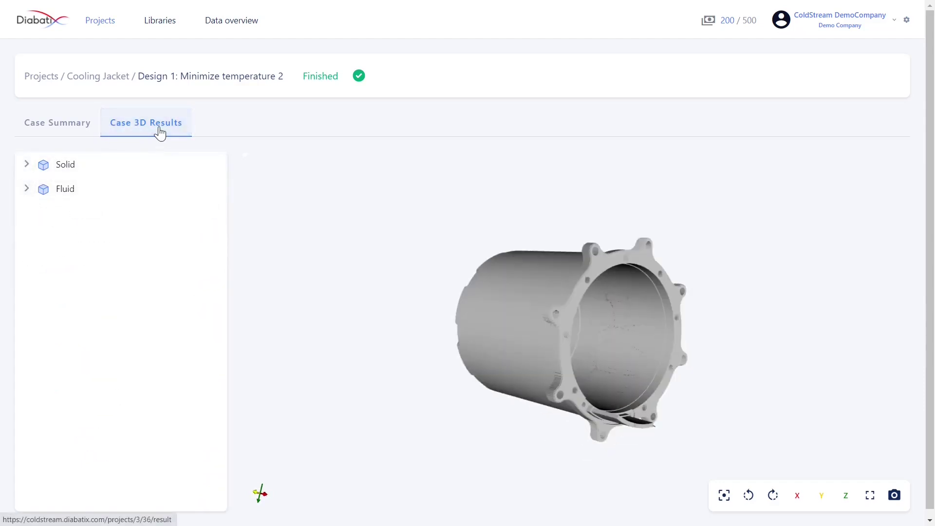
drag(506, 308, 402, 291)
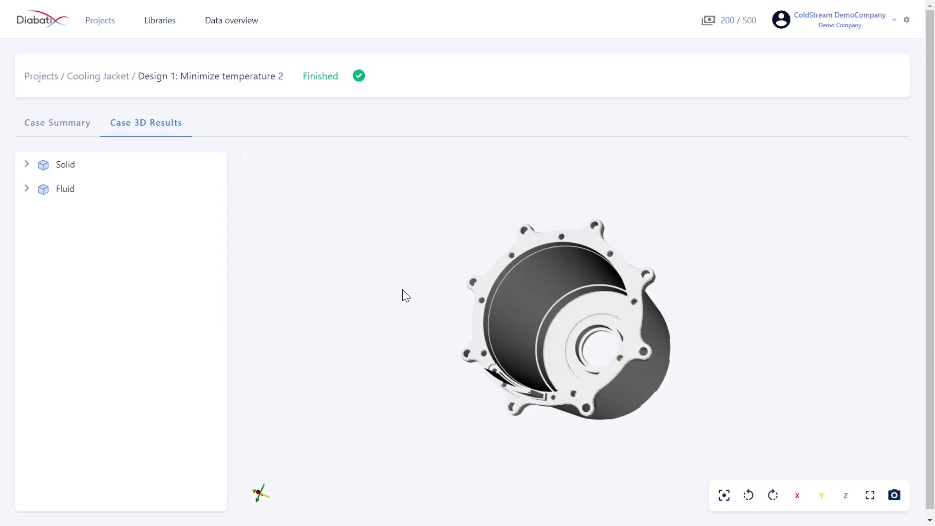
click(27, 188)
click(26, 168)
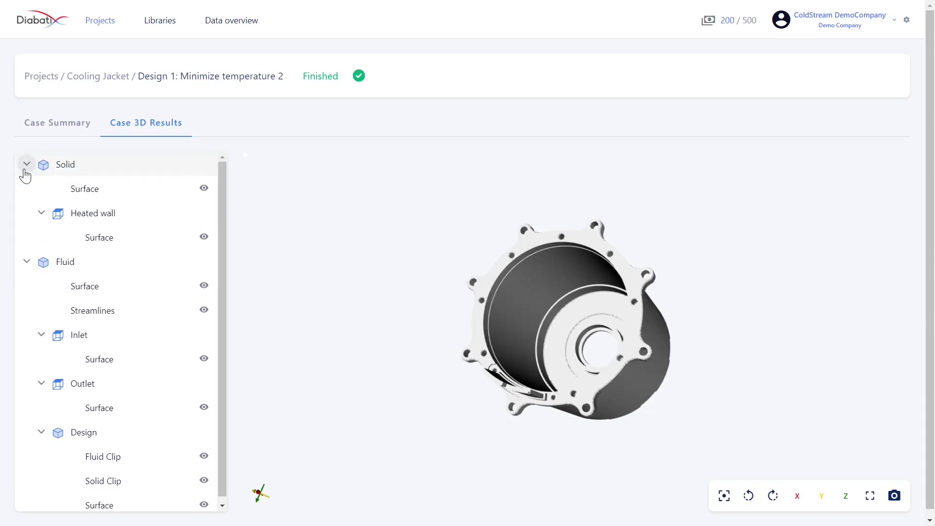
- Hide Surfaces, Heated wall, Streamlines, Inlet, Outlet, Solid Clip and Design, leaving only Fluid Clip visible
click(203, 188)
click(203, 237)
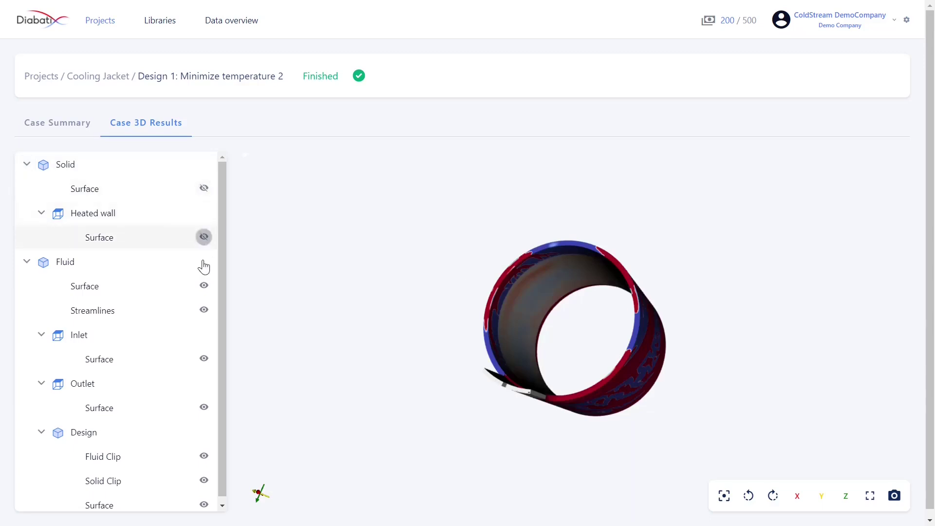
click(204, 287)
click(205, 312)
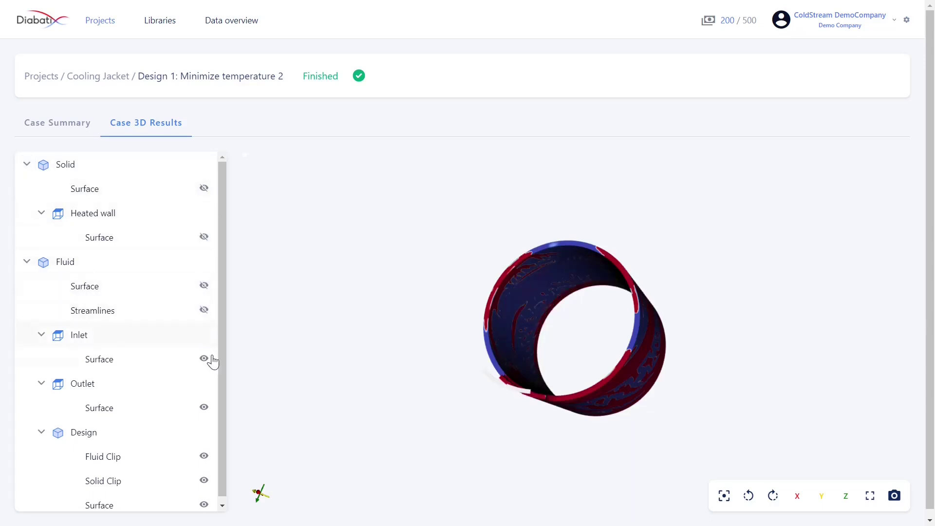
click(204, 360)
click(204, 408)
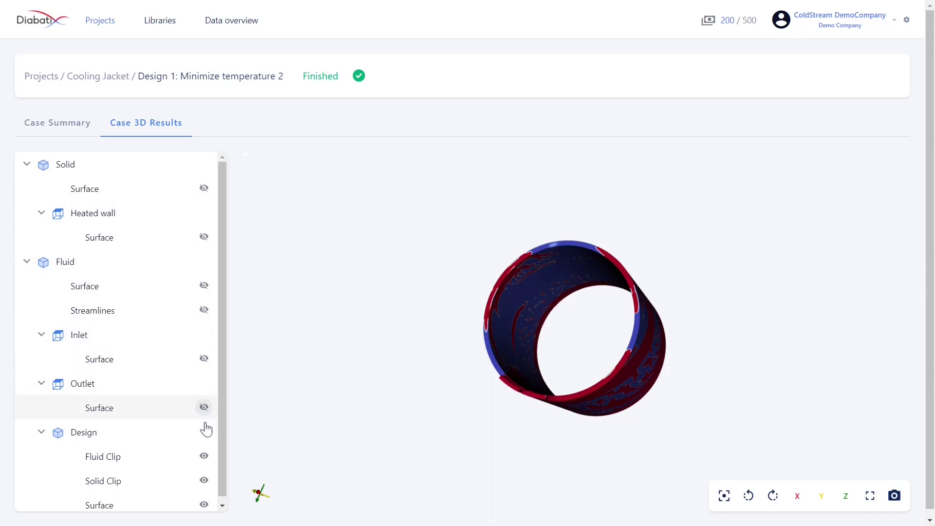
click(205, 481)
click(205, 505)
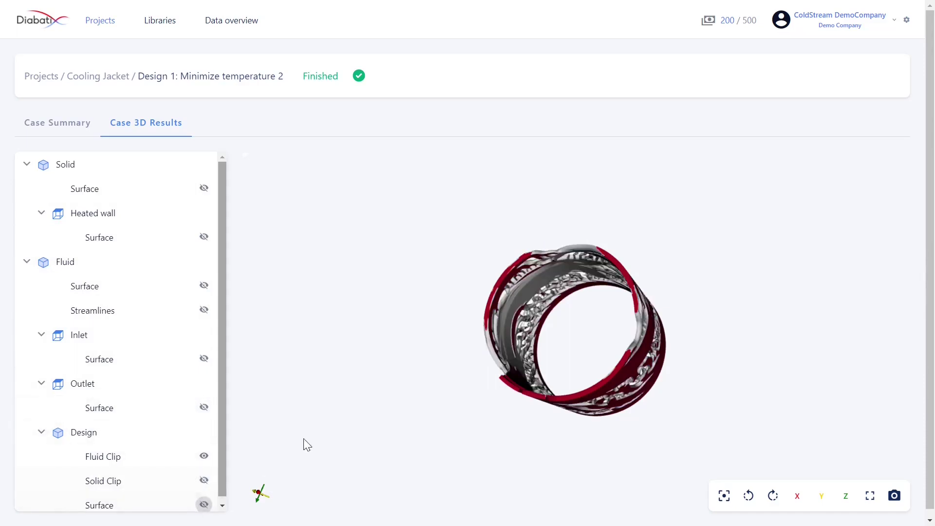
drag(638, 328, 638, 288)
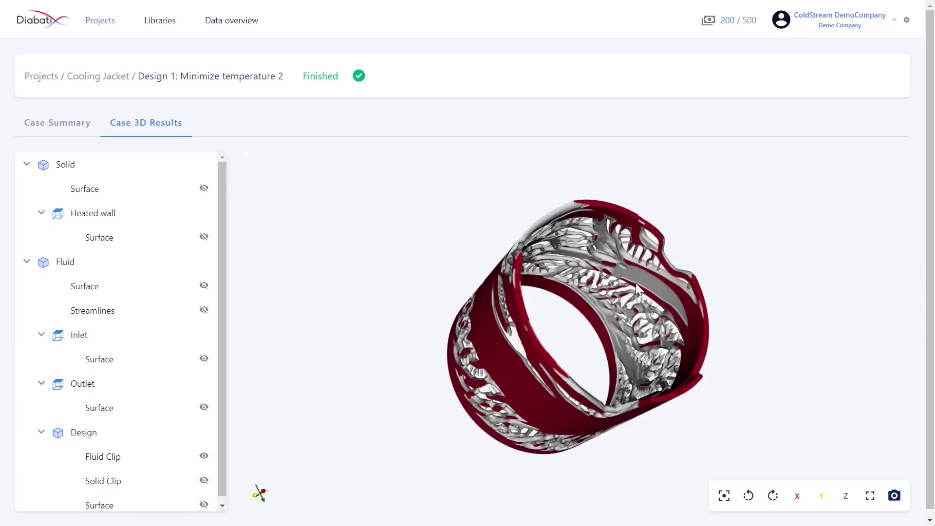
- Orbit the model, turn the view 90° right and back, then reset it along Z
drag(686, 330, 692, 353)
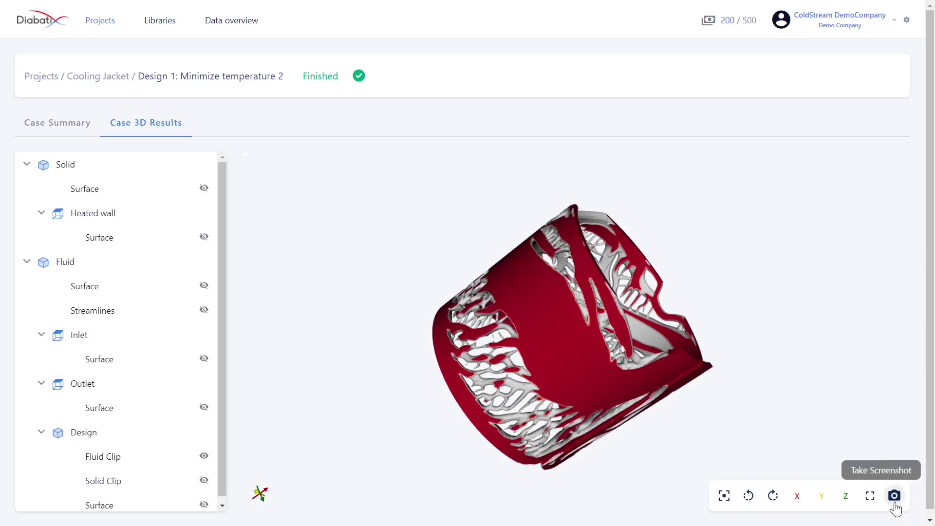
click(772, 497)
click(747, 496)
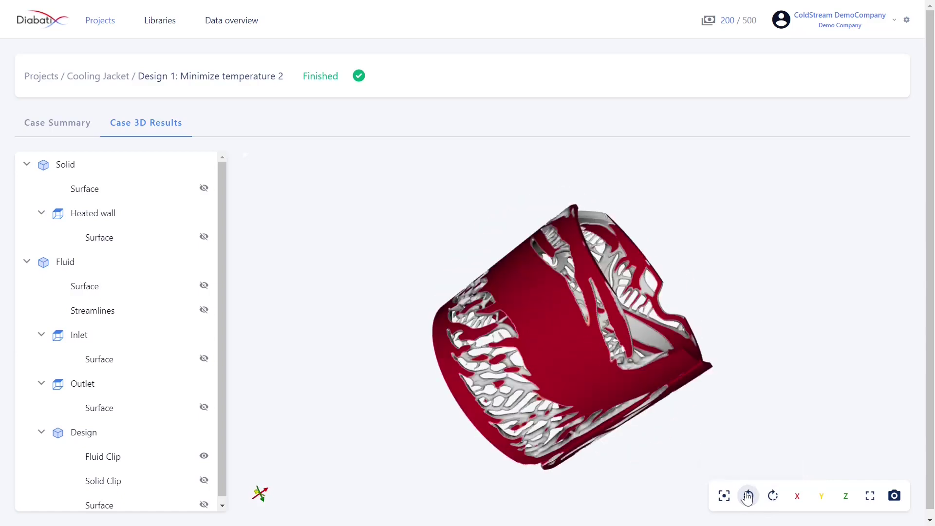
click(725, 496)
scroll(670, 400, up, 2)
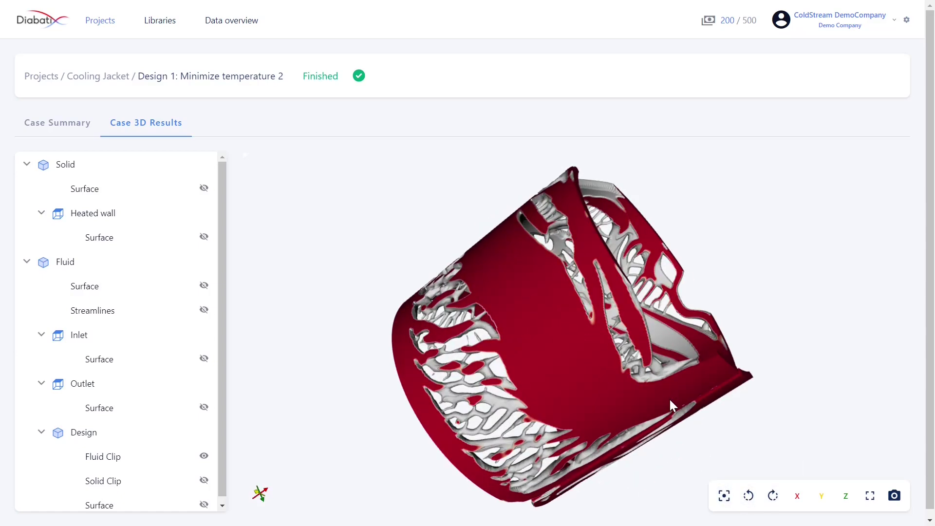
scroll(670, 399, up, 1)
scroll(669, 401, down, 4)
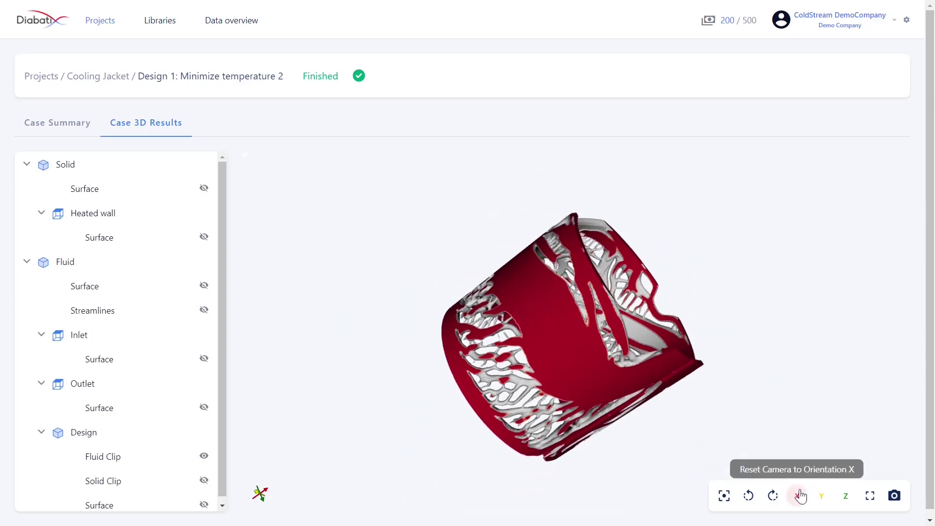
click(846, 496)
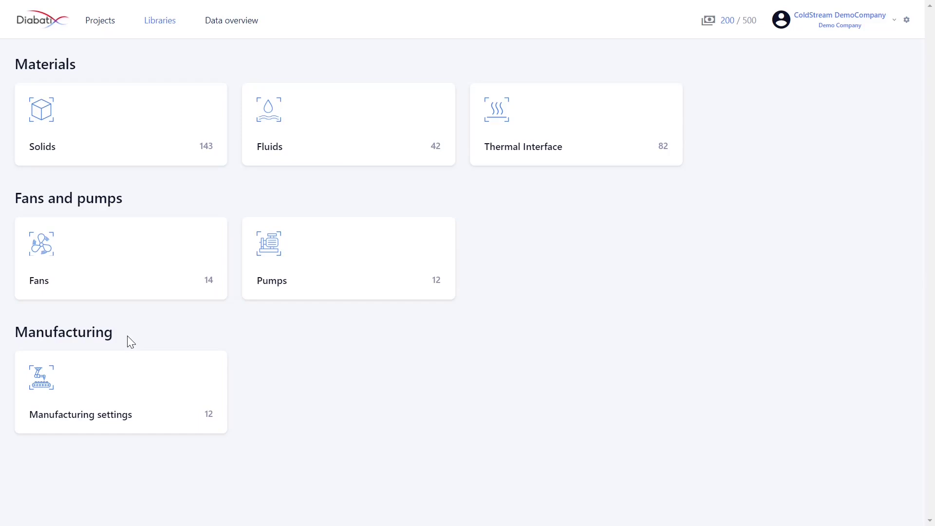
- Go to the Data overview page listing all stored cases
click(215, 27)
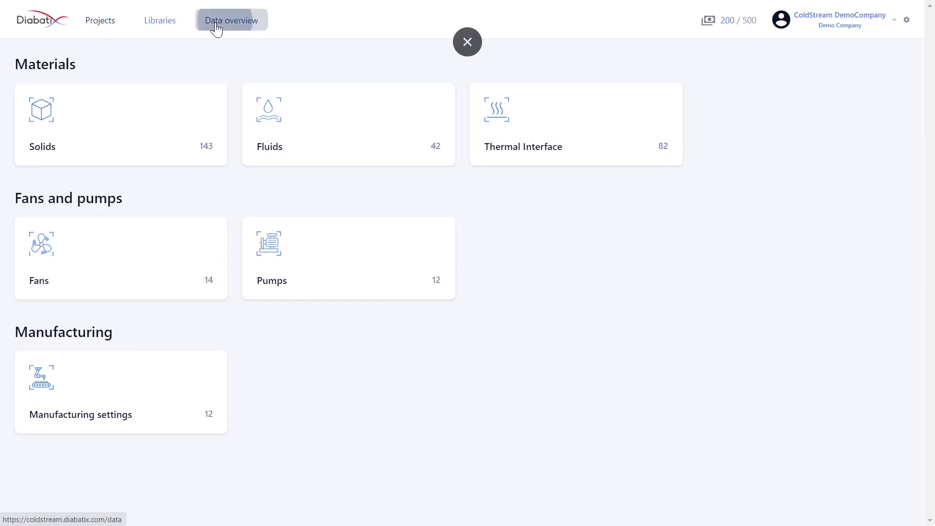